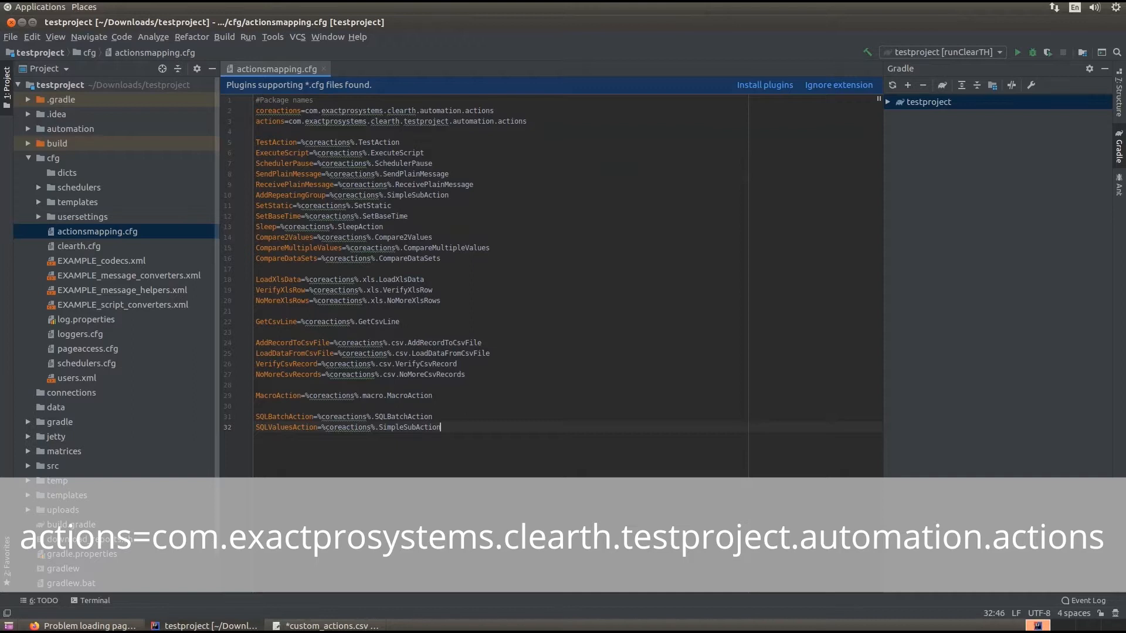
Add the mappings FindUserFile=%actions%.FindUserFile and VerifyUserFile=%actions%.VerifyUserFile at the end of actionsmapping.cfg
{"action": "key", "text": "Return"}
{"action": "key", "text": "Return"}
{"action": "type", "text": "Fin"}
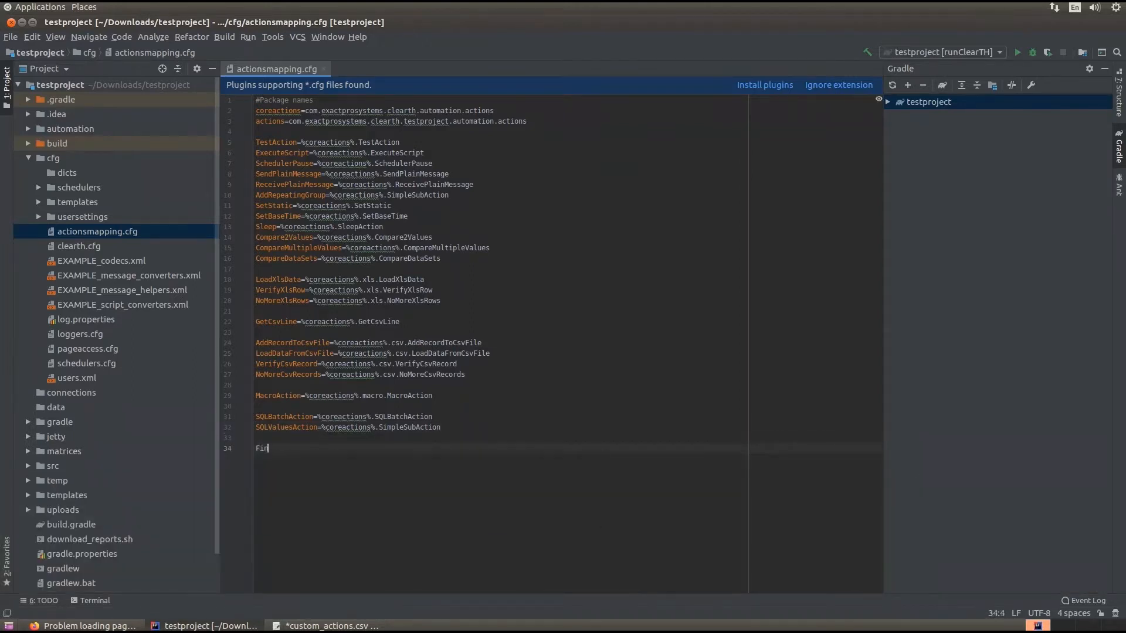
{"action": "type", "text": "dUserFile=%actions%.FindUserFile"}
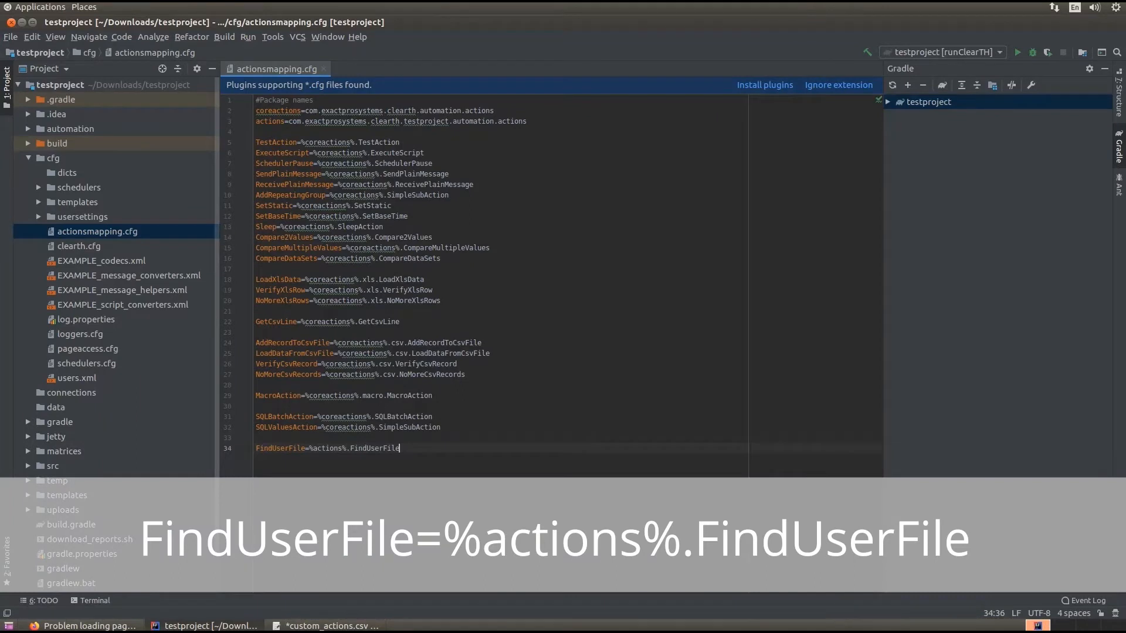
{"action": "key", "text": "Return"}
{"action": "type", "text": "Veri"}
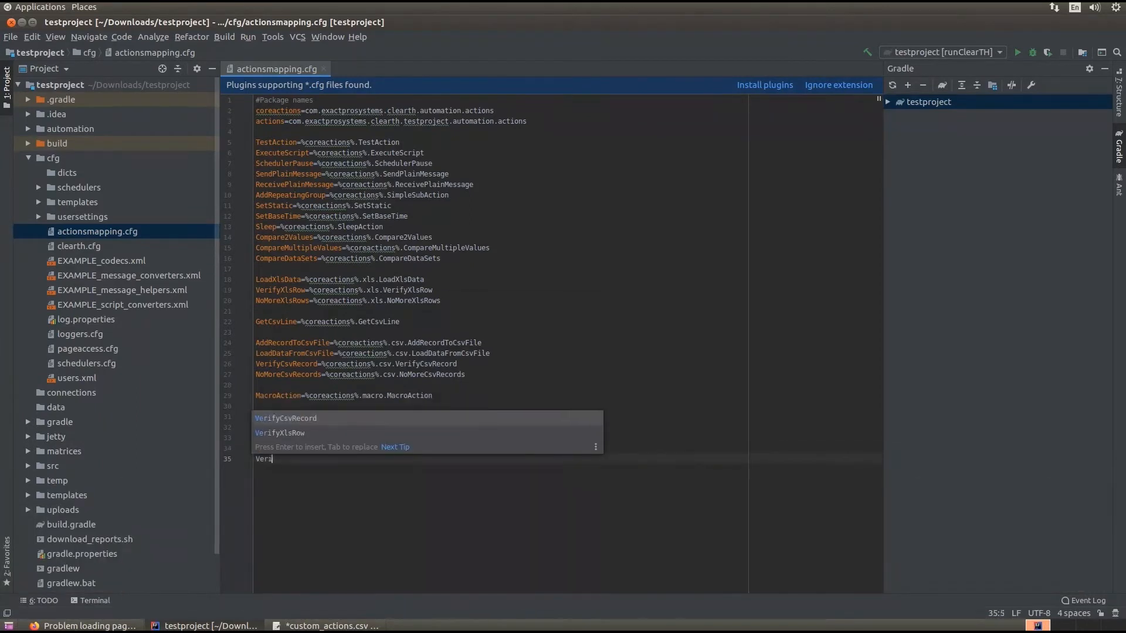
{"action": "type", "text": "fyUserFile=%actions%.VerifyUserFile"}
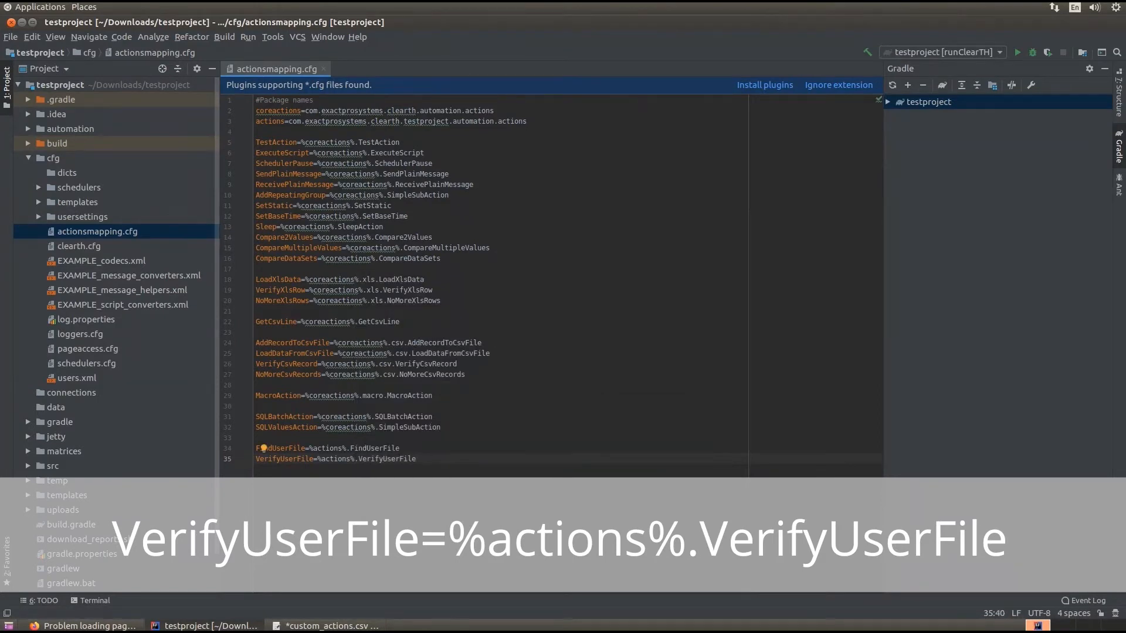
Append the default parameter (FileName=/home/demo/Documents/filenames.dat) to the FindUserFile mapping
{"action": "key", "text": "Up"}
{"action": "type", "text": "(FileName=/home/demo/Documents/filenames.dat) VerifyUserFile=%actions%.VerifyUserFile"}
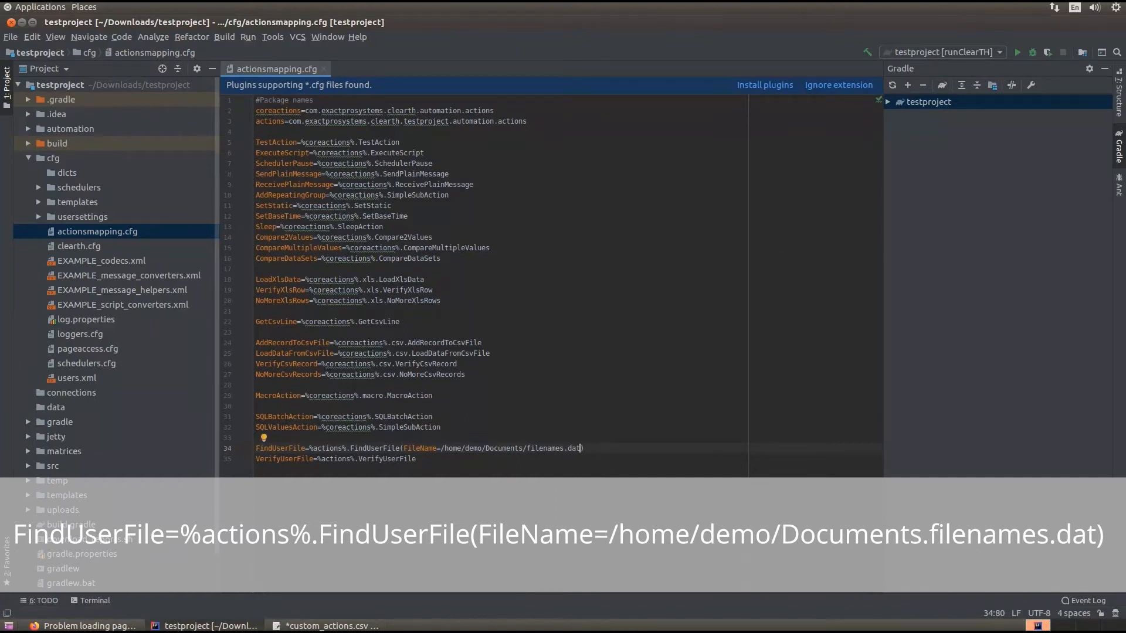
{"action": "type", "text": "("}
{"action": "type", "text": "FilePath=/"}
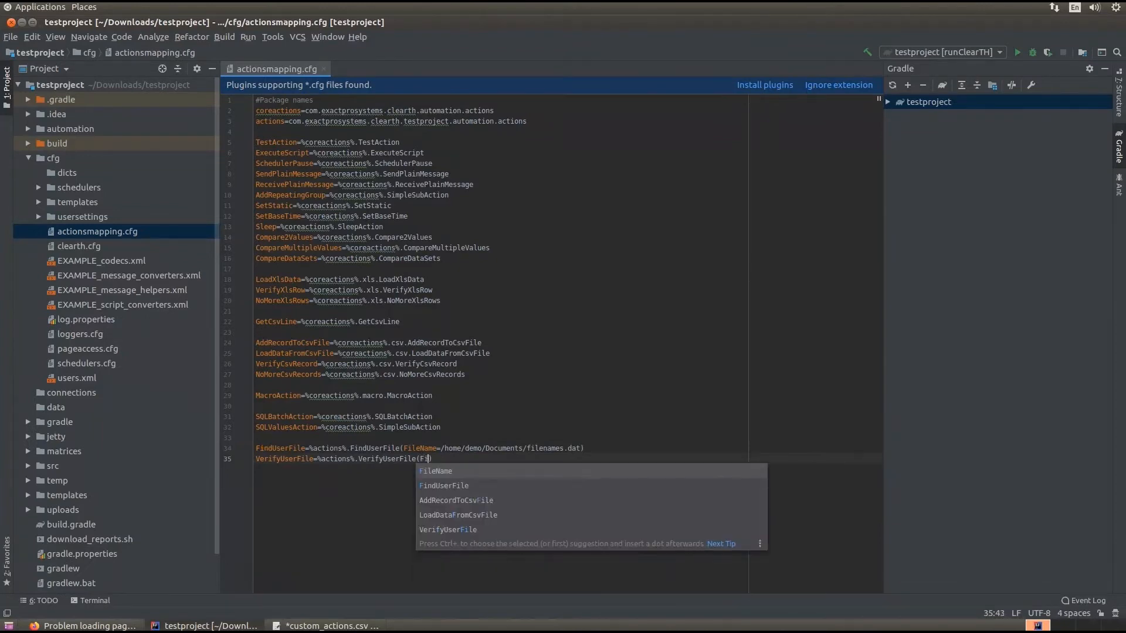
{"action": "type", "text": "home/demo/Doc"}
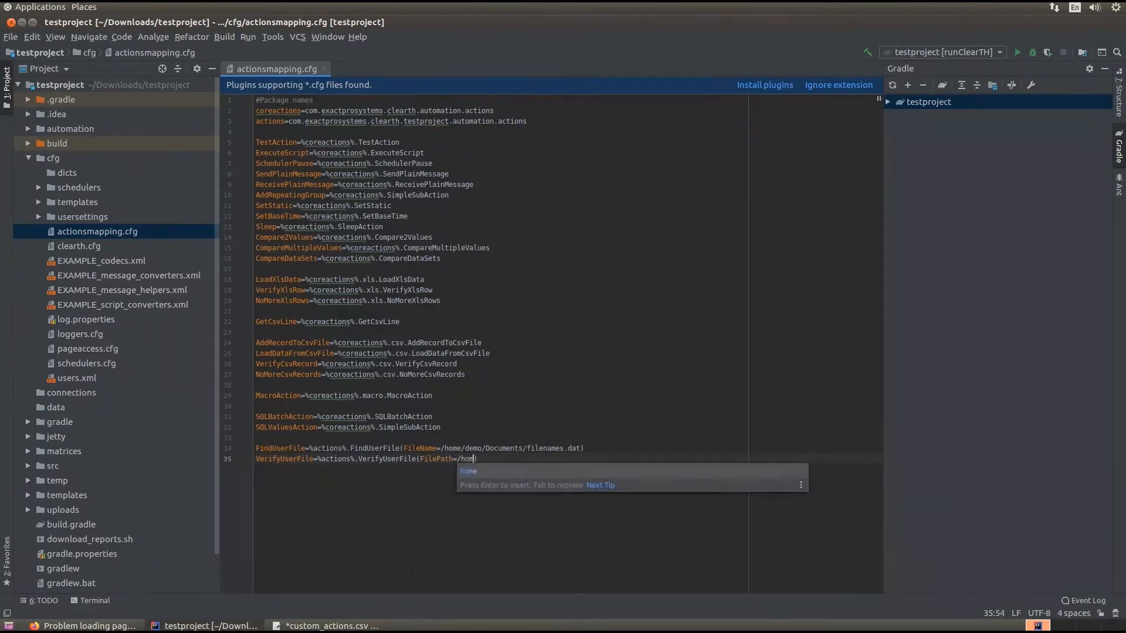
{"action": "type", "text": "uments/Users_D"}
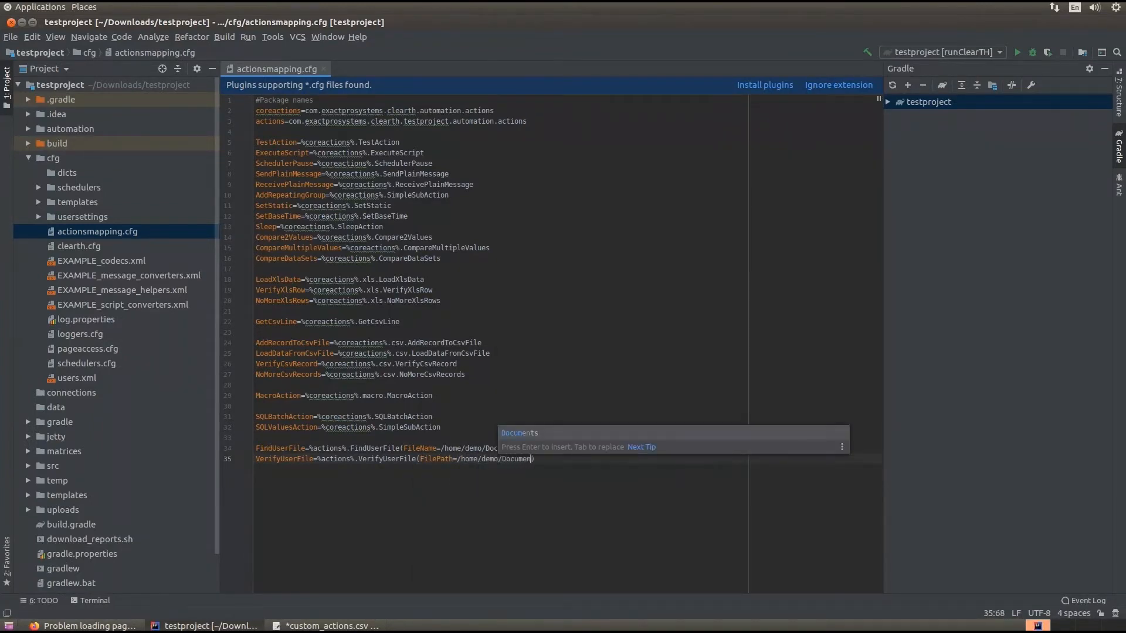
{"action": "type", "text": "ata)"}
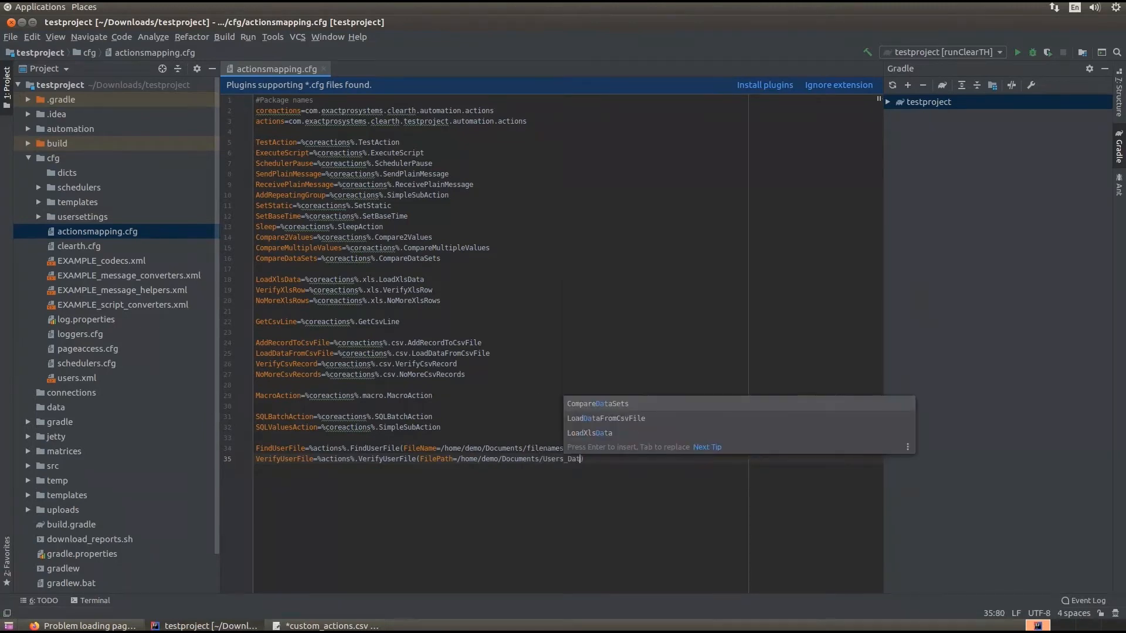
Append the default parameter (FilePath=/home/demo/Documents/Users_Data) to the VerifyUserFile mapping and end the file with a new line
{"action": "key", "text": "Return"}
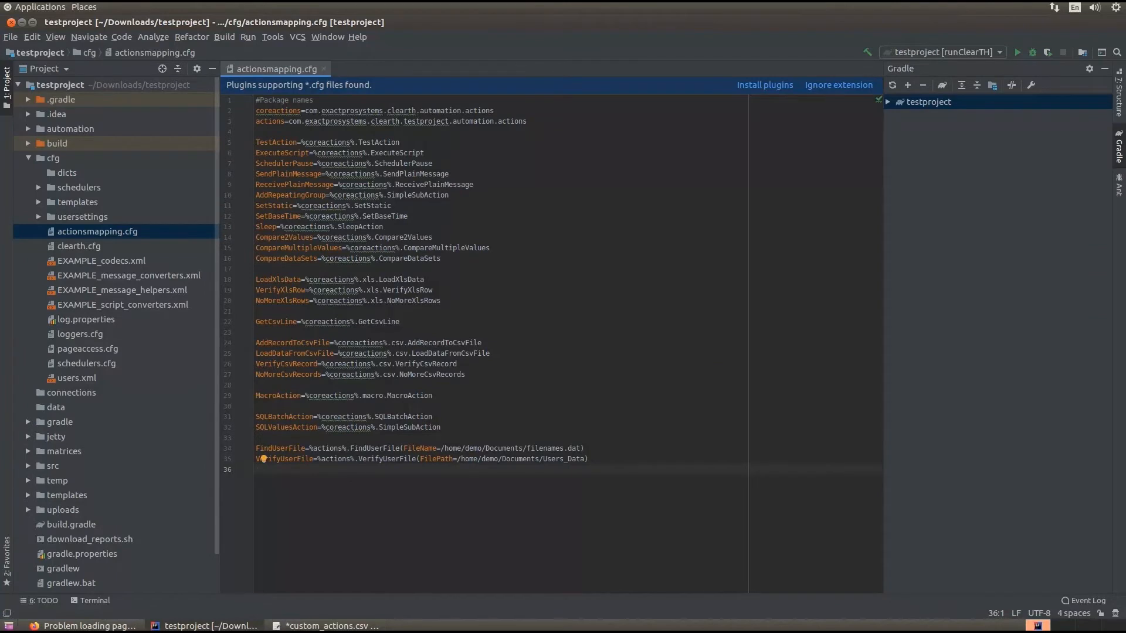
Run the testproject's Gradle task runClearTH from the clearth task group
{"action": "double_click", "coordinate": [928, 102]}
{"action": "double_click", "coordinate": [928, 132]}
{"action": "left_click", "coordinate": [941, 175]}
{"action": "double_click", "coordinate": [941, 176]}
{"action": "right_click", "coordinate": [960, 205]}
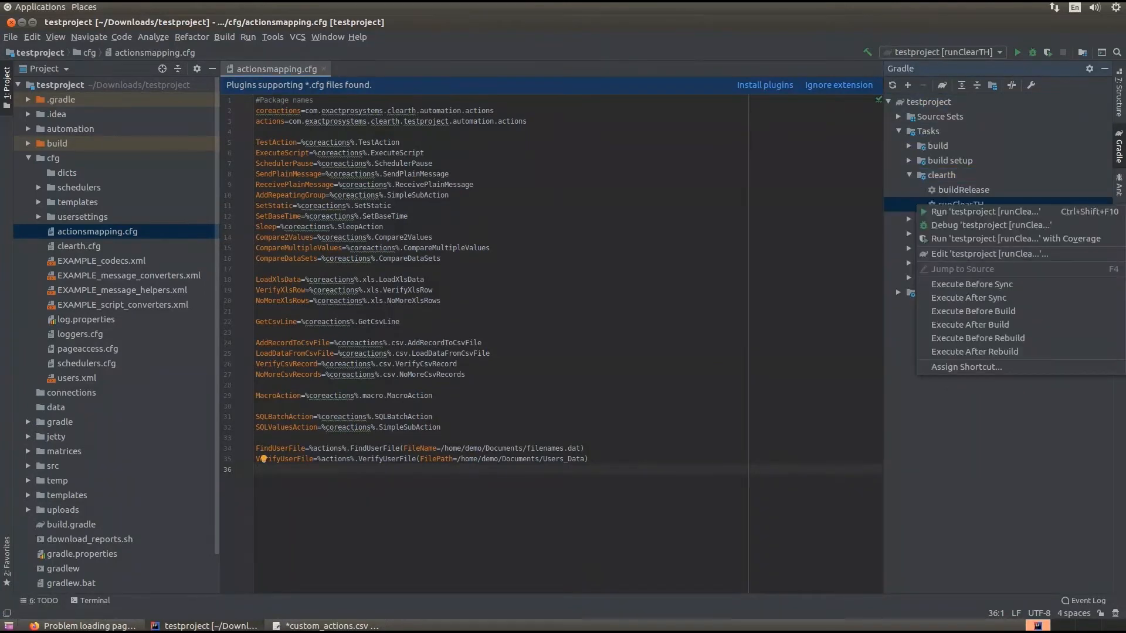
{"action": "left_click", "coordinate": [985, 210]}
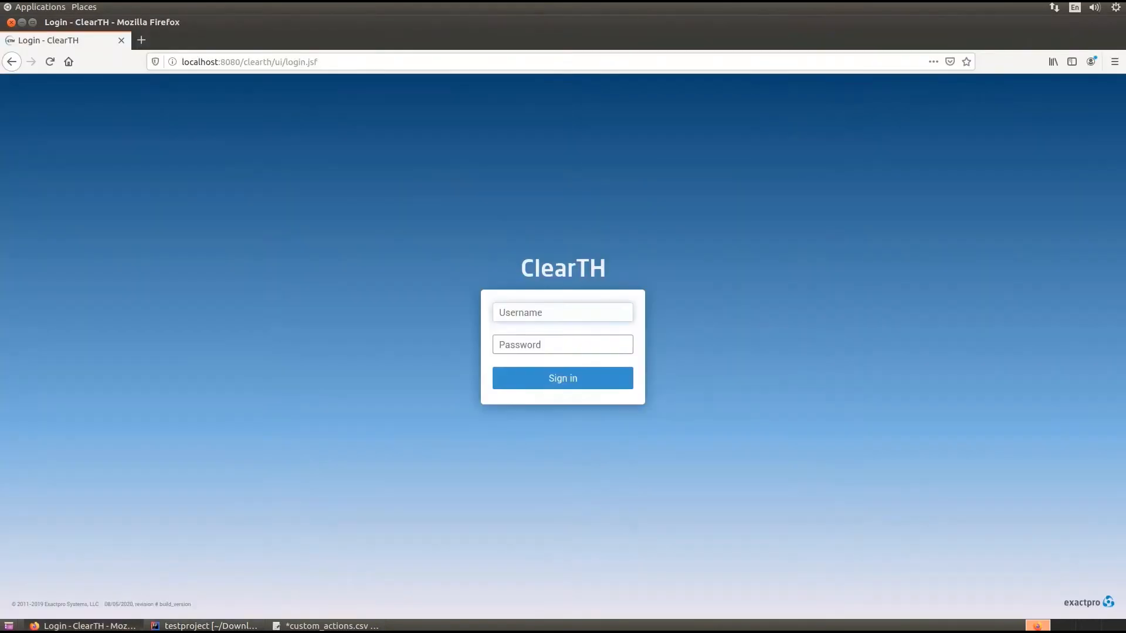
Sign in to ClearTH in Firefox with the administrator's username and the account password
{"action": "type", "text": "admin"}
{"action": "key", "text": "Tab"}
{"action": "type", "text": "admin"}
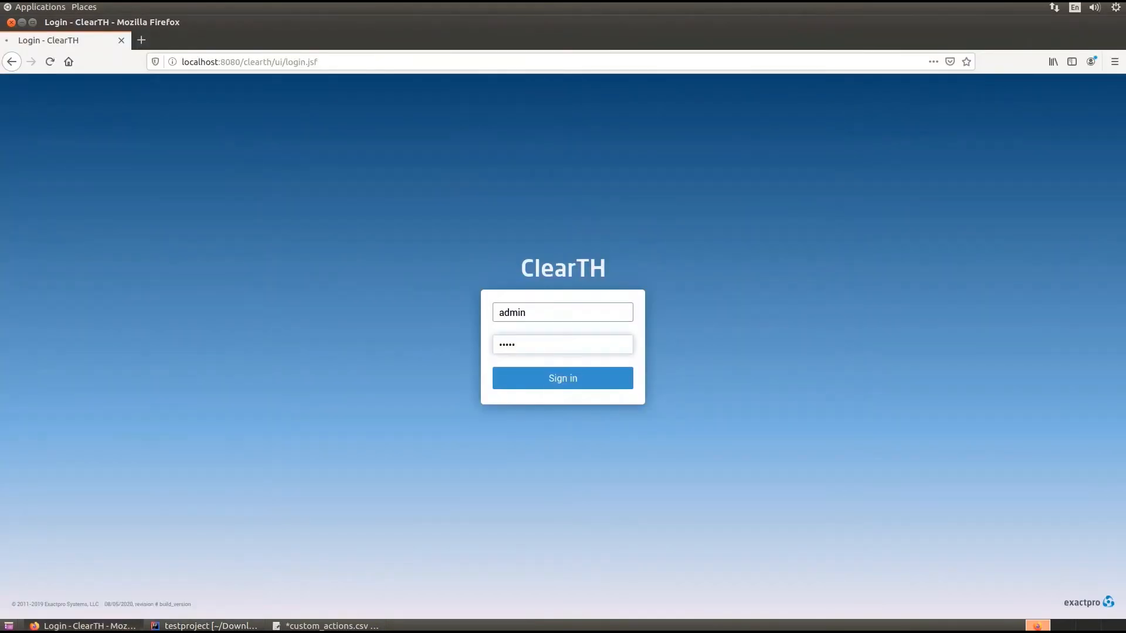
{"action": "key", "text": "Return"}
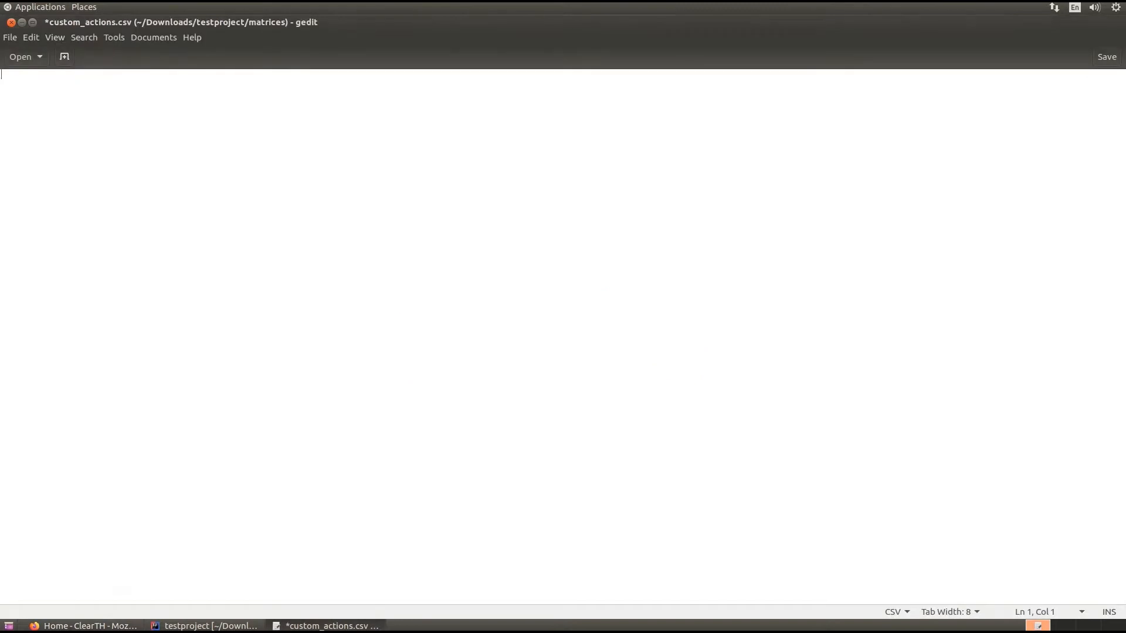
In gedit, write the matrix header #ID,#GlobalStep,#Action and the action row id1,Step1,FindUserFile
{"action": "type", "text": "#ID,#GlobalStep,#Action"}
{"action": "key", "text": "Return"}
{"action": "type", "text": "i"}
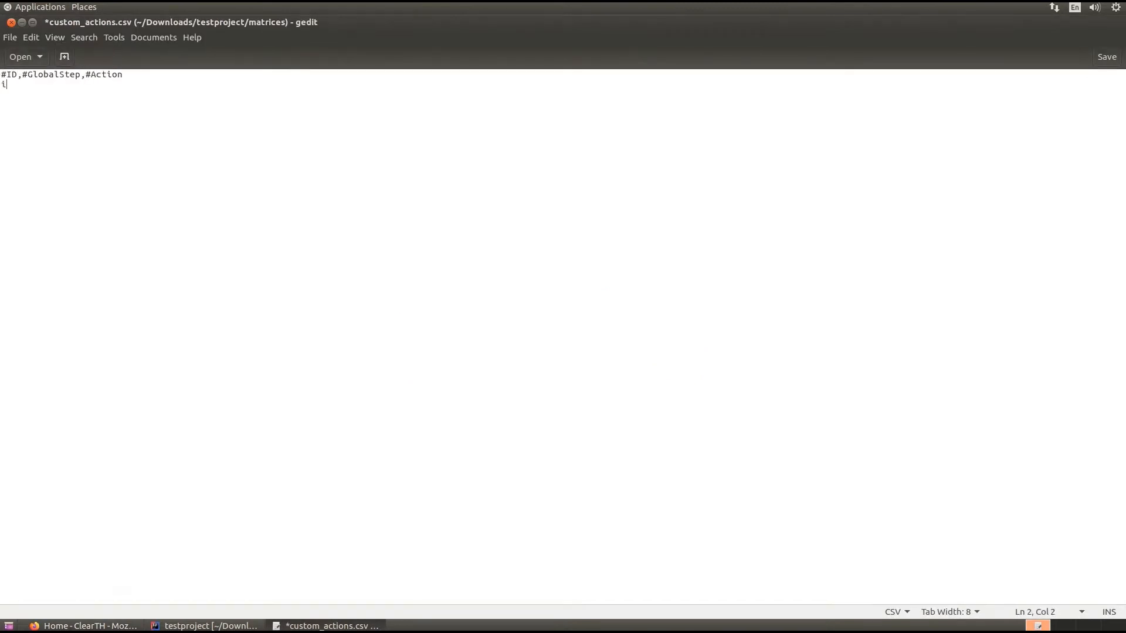
{"action": "type", "text": "d1,Step1,FindUserFile"}
{"action": "key", "text": "Return"}
Add action id2,Step1,VerifyUserFile with #FileName @{id1.FoundFileName}, #username, #timestamp @{pattern('2020[.]04[.]20.*')}, #type account data and #last_operation_timestamp @{isPresent}
{"action": "type", "text": "#ID,#GlobalStep,#Action,#FileName,#username,#timestamp,#type,#last_operation_timestamp"}
{"action": "key", "text": "Return"}
{"action": "type", "text": "id2,Step1,VerifyUserFile,@{id1.FoundFileName},John,@{pattern('2020[.]04[.]20.*')},account data,@{isPresent}"}
{"action": "key", "text": "Return"}
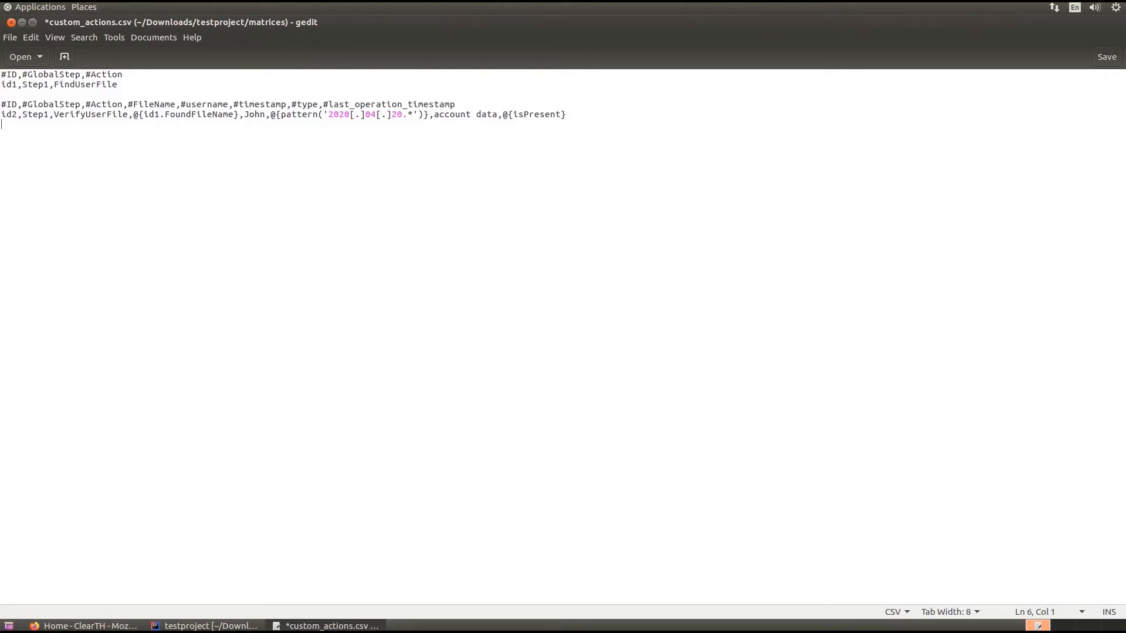
Examine the file name reference, the timestamp pattern and the @{isPresent} expression in the VerifyUserFile row
{"action": "left_click_drag", "start_coordinate": [133, 114], "coordinate": [238, 114]}
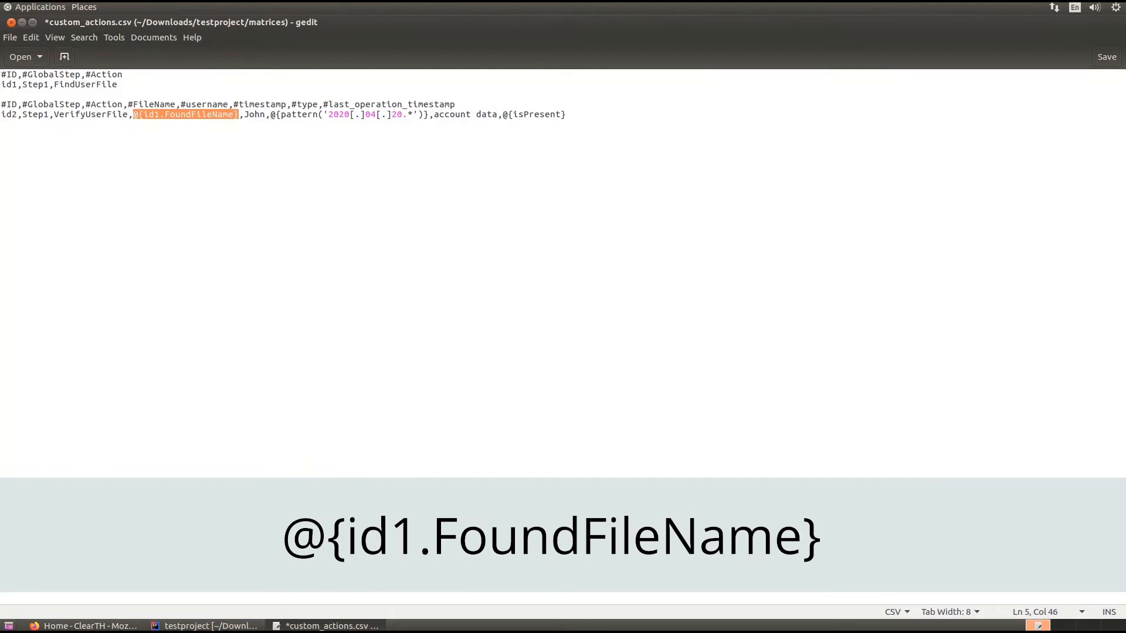
{"action": "left_click", "coordinate": [270, 115]}
{"action": "left_click_drag", "start_coordinate": [271, 115], "coordinate": [429, 114]}
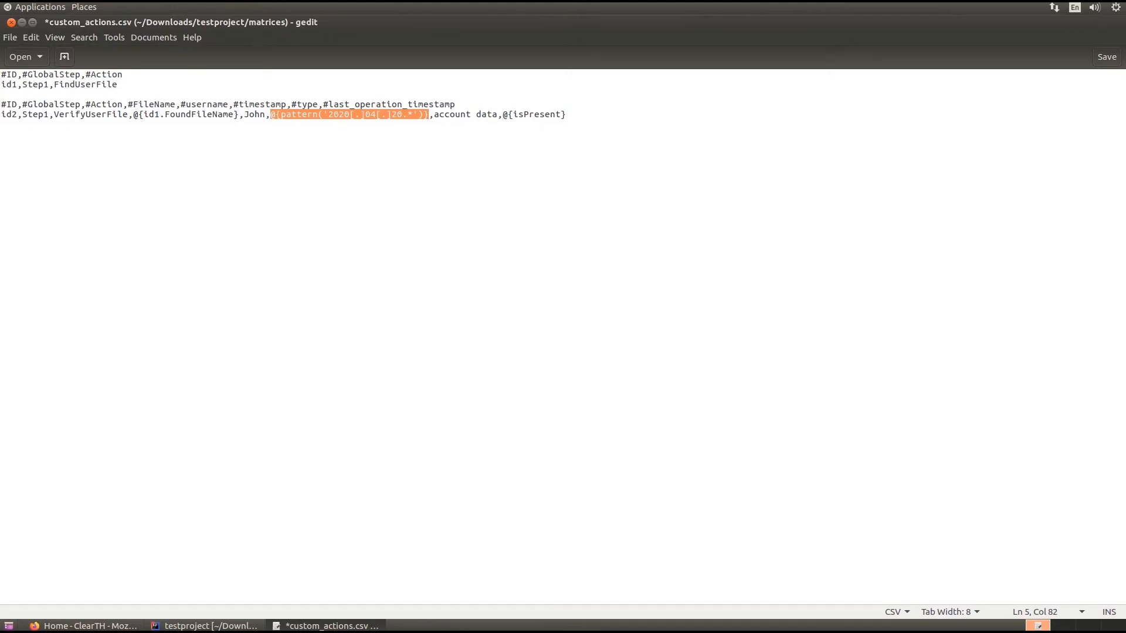
{"action": "left_click", "coordinate": [503, 115]}
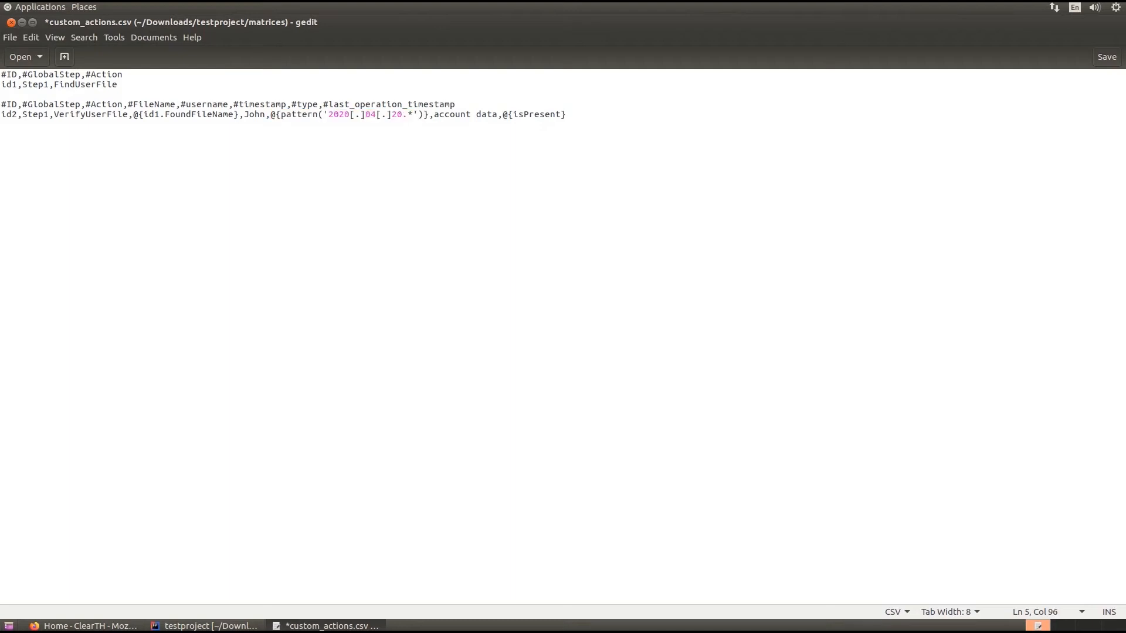
{"action": "left_click_drag", "start_coordinate": [502, 114], "coordinate": [566, 115]}
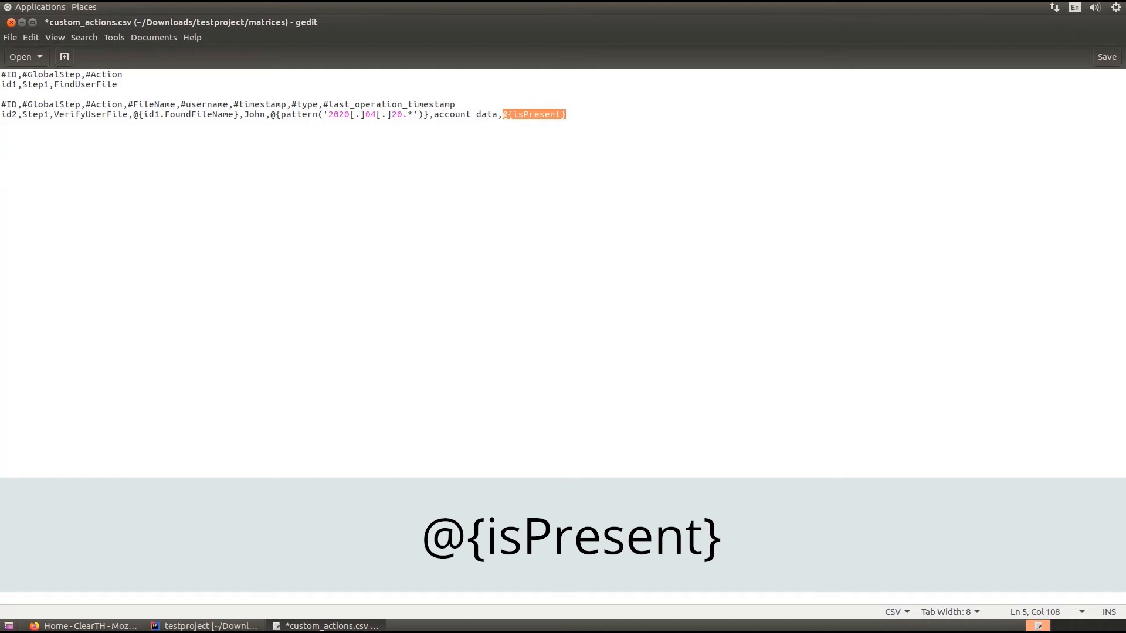
{"action": "left_click", "coordinate": [2, 124]}
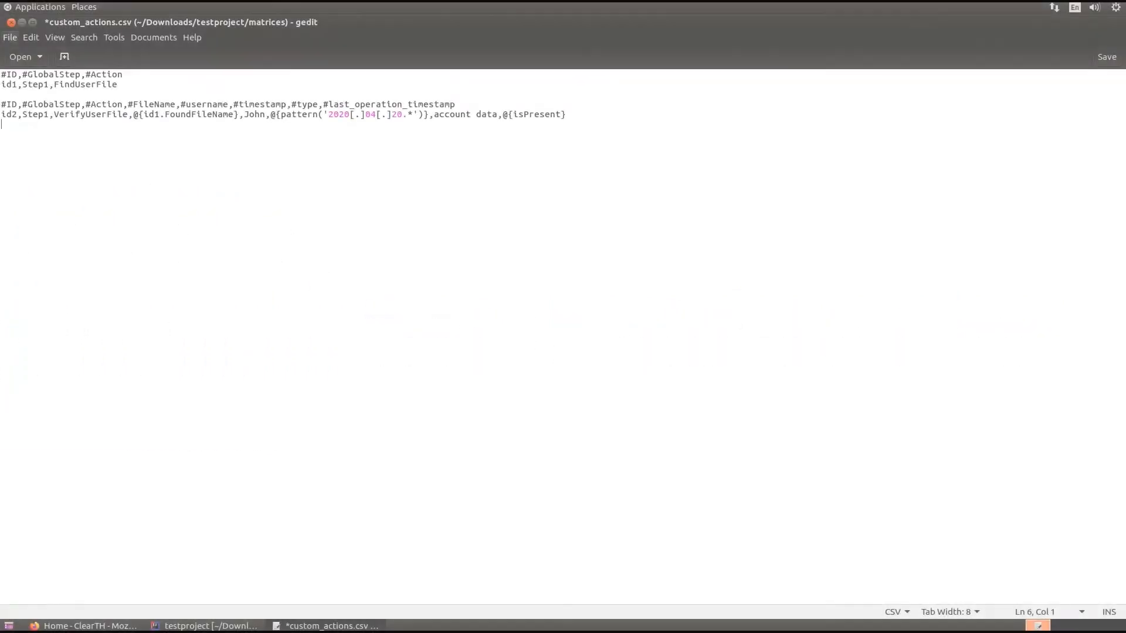
Save the matrix as custom_actions.csv in the testproject's matrices folder
{"action": "key", "text": "alt+f"}
{"action": "key", "text": "Down"}
{"action": "key", "text": "Down"}
{"action": "key", "text": "Down"}
{"action": "key", "text": "Down"}
{"action": "key", "text": "Return"}
{"action": "type", "text": "custom_actions.csv"}
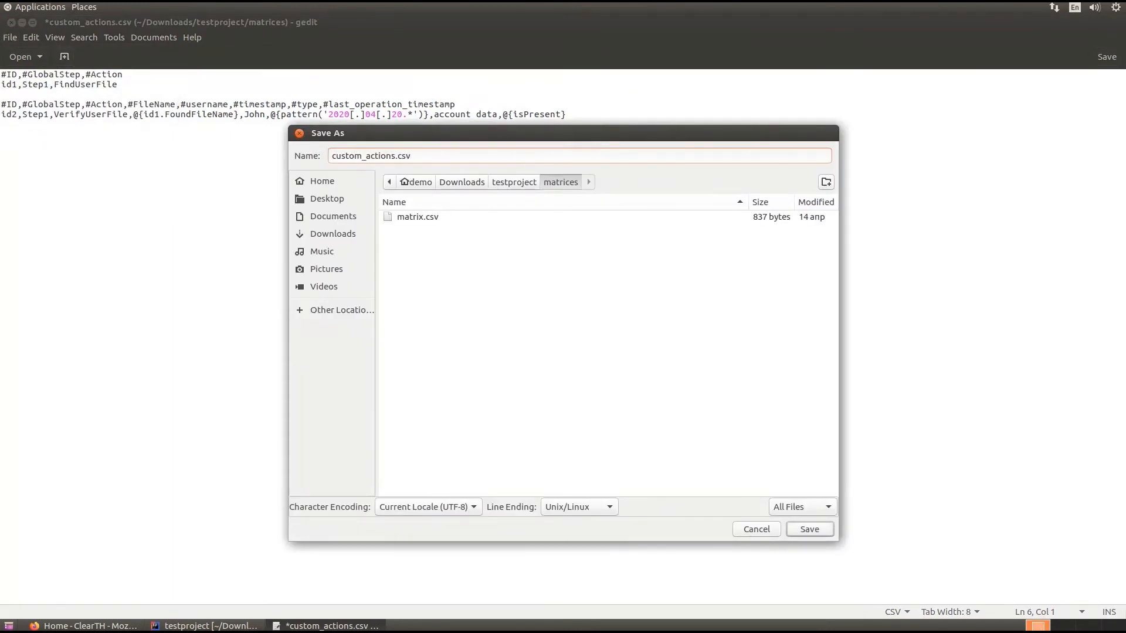
{"action": "key", "text": "Return"}
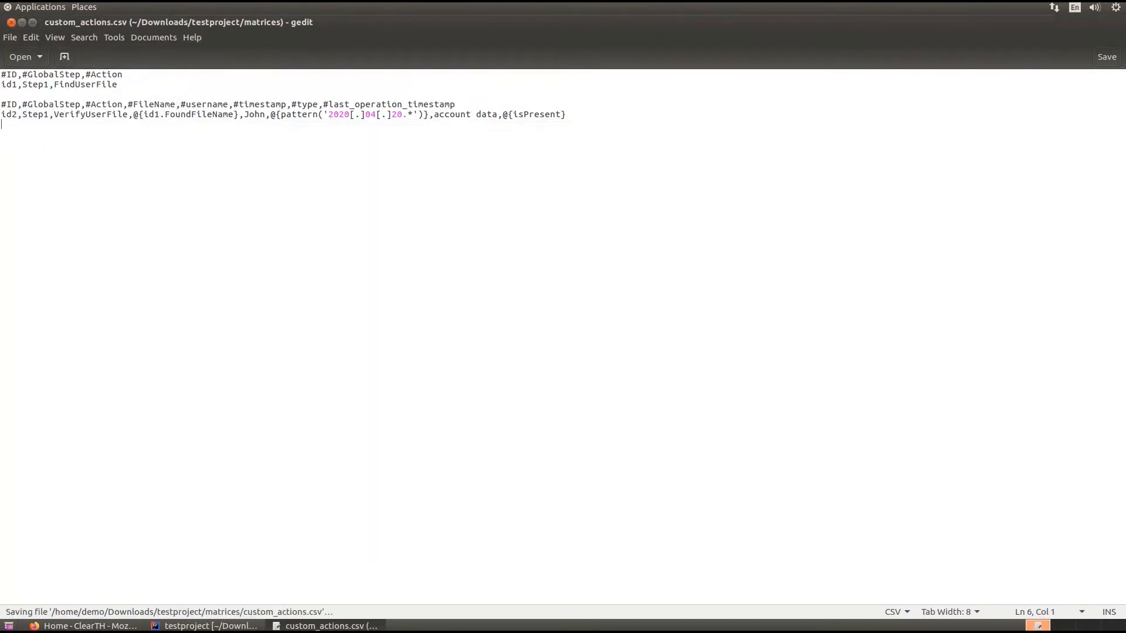
Switch to ClearTH in Firefox and upload custom_actions.csv from testproject/matrices to the Automation matrices
{"action": "key", "text": "alt+Tab"}
{"action": "left_click", "coordinate": [46, 124]}
{"action": "left_click", "coordinate": [335, 113]}
{"action": "left_click", "coordinate": [141, 140]}
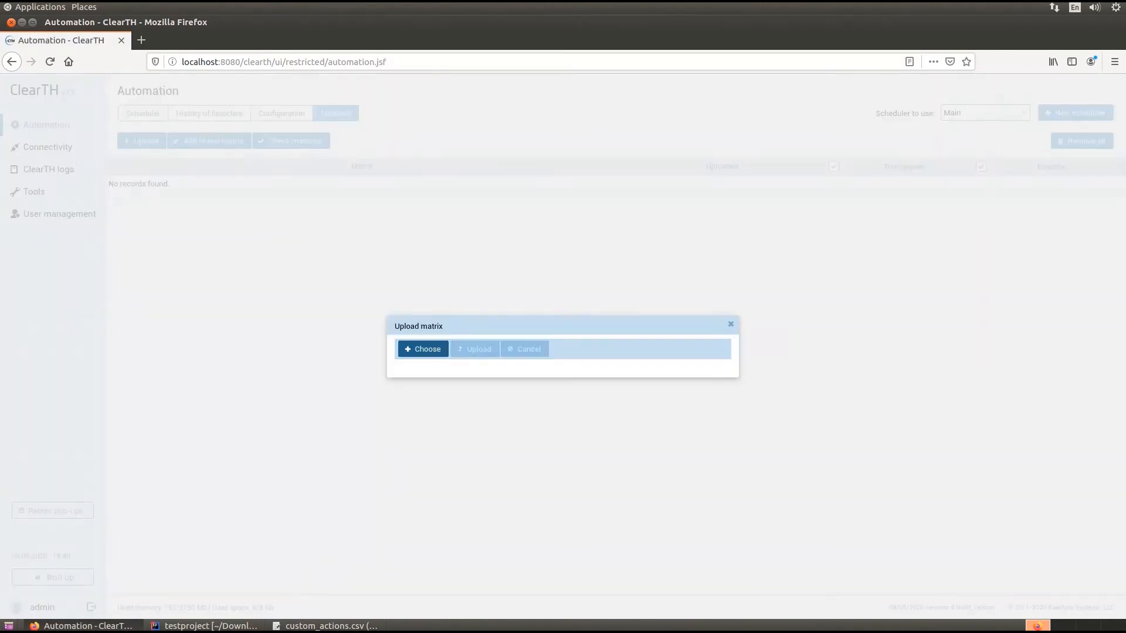
{"action": "left_click", "coordinate": [423, 349]}
{"action": "double_click", "coordinate": [417, 201]}
{"action": "left_click", "coordinate": [414, 275]}
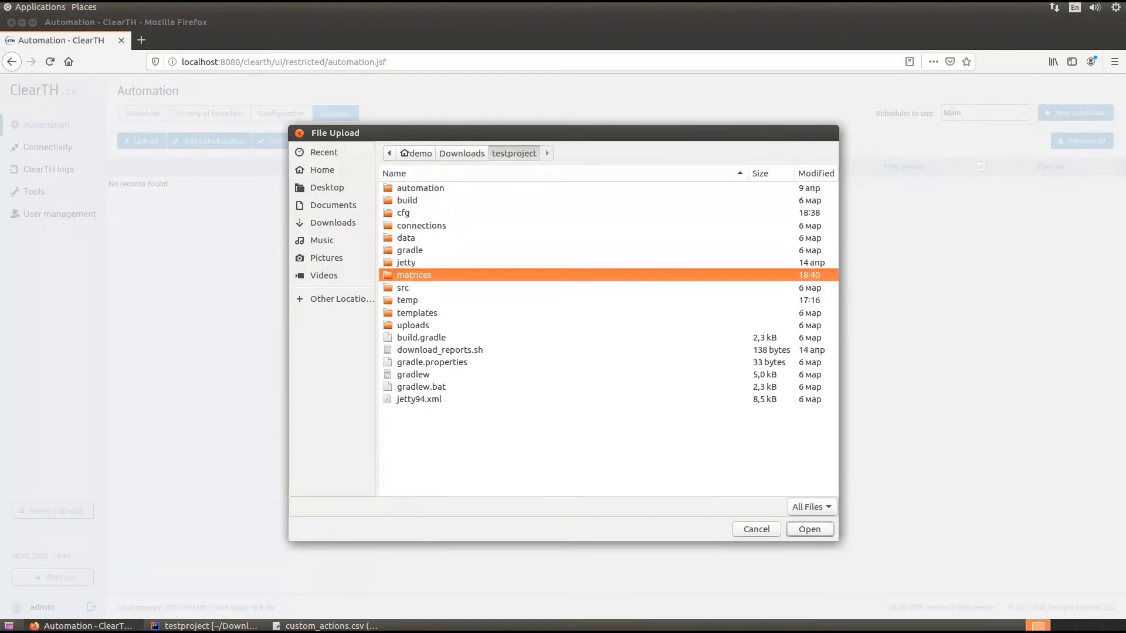
{"action": "key", "text": "Return"}
{"action": "key", "text": "Return"}
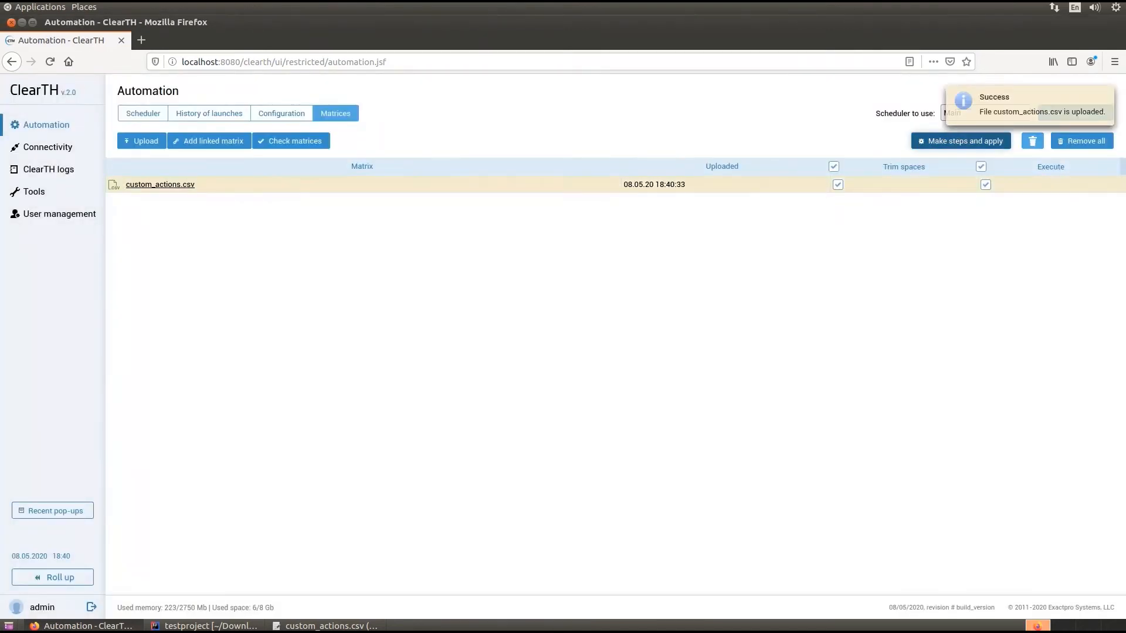
Make and apply the scheduler steps from the uploaded matrix and start the Main scheduler
{"action": "left_click", "coordinate": [143, 114]}
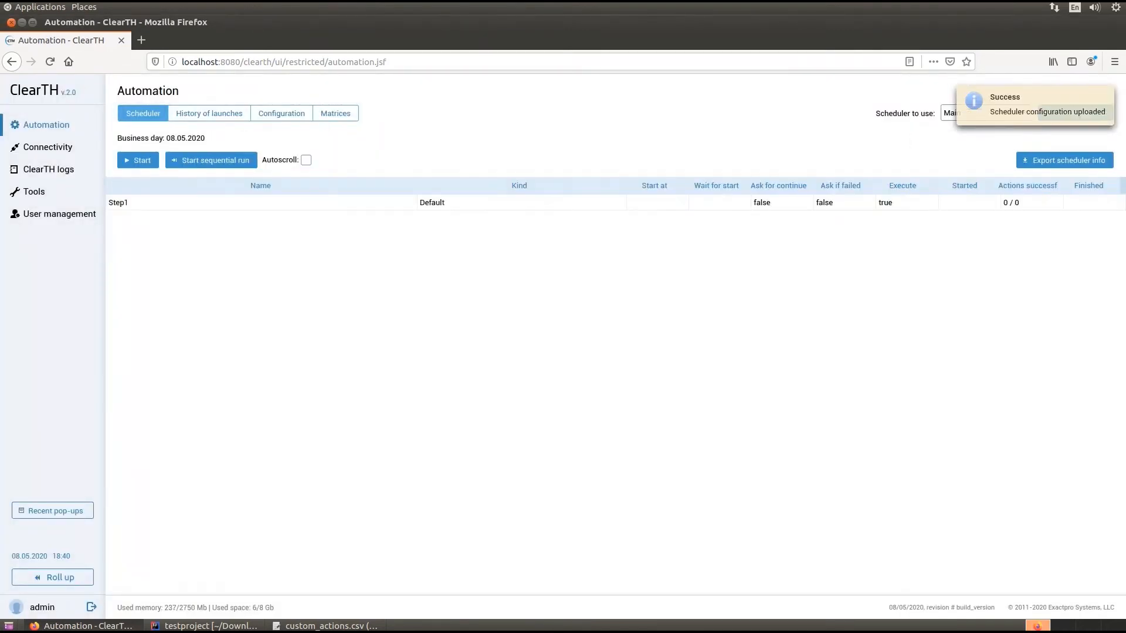
{"action": "left_click", "coordinate": [138, 160]}
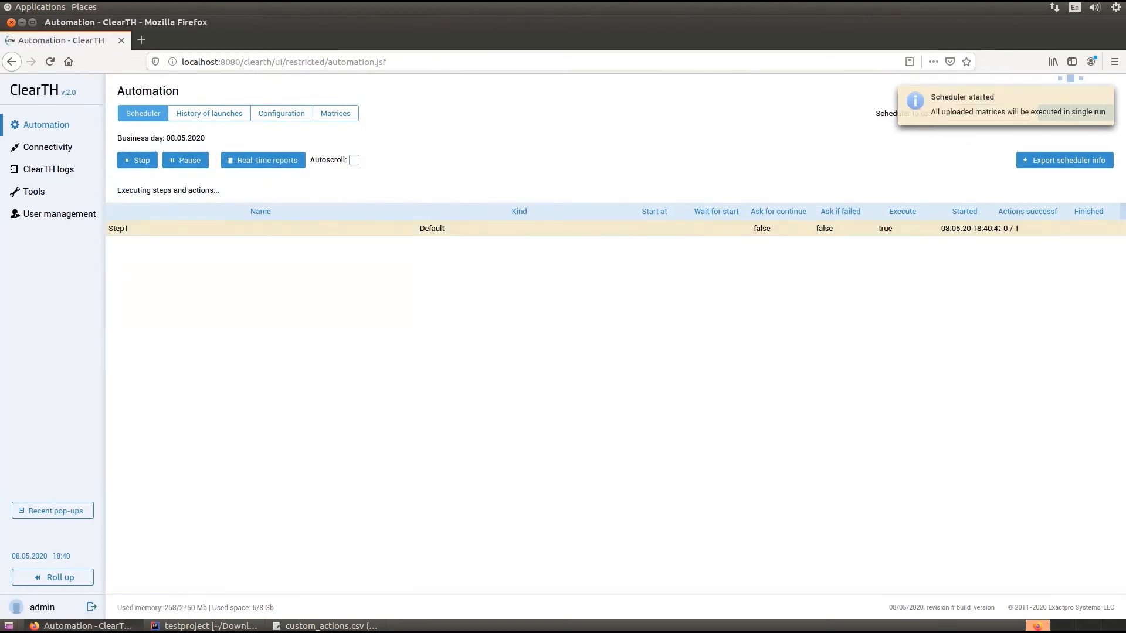
Open the run's report for custom_actions.csv and examine the status description of action id1 FindUserFile in Step1
{"action": "left_click", "coordinate": [141, 221]}
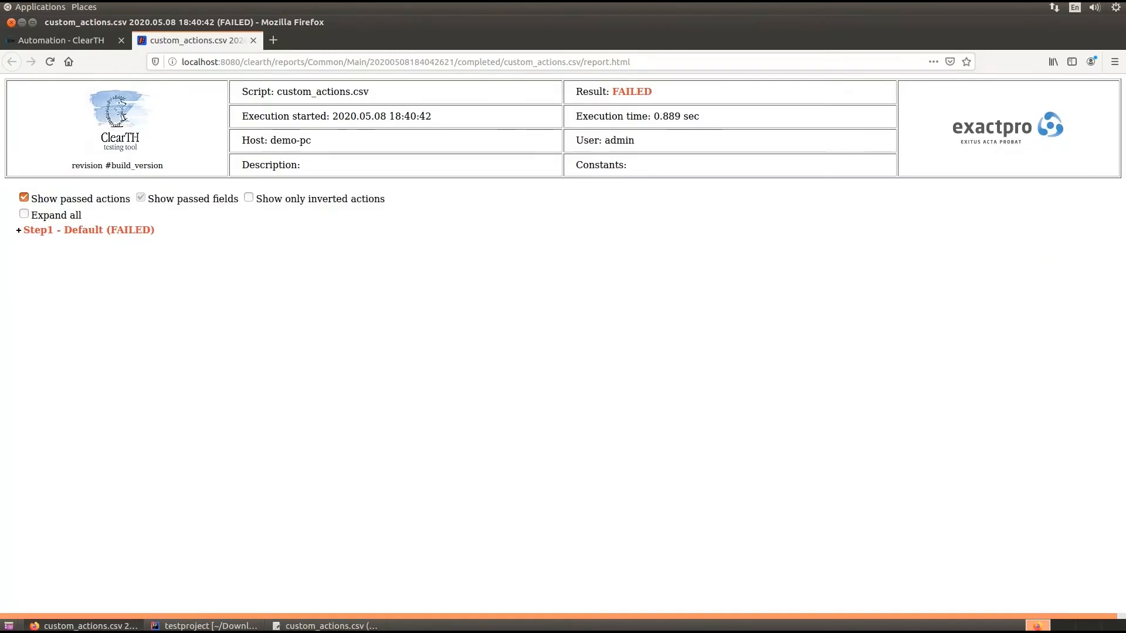
{"action": "left_click", "coordinate": [89, 230]}
{"action": "left_click", "coordinate": [108, 261]}
{"action": "left_click_drag", "start_coordinate": [129, 351], "coordinate": [409, 352]}
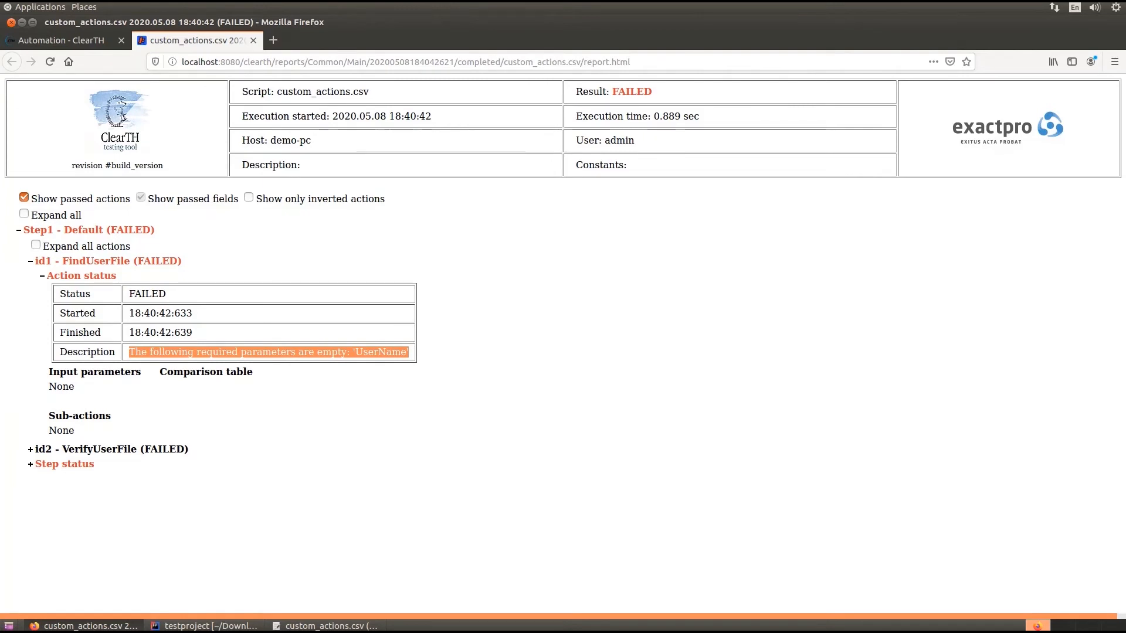
In gedit, add a #UserName column with the user's first name to the FindUserFile action in custom_actions.csv and save the file
{"action": "key", "text": "alt+Tab"}
{"action": "type", "text": ",#UserName"}
{"action": "type", "text": "John"}
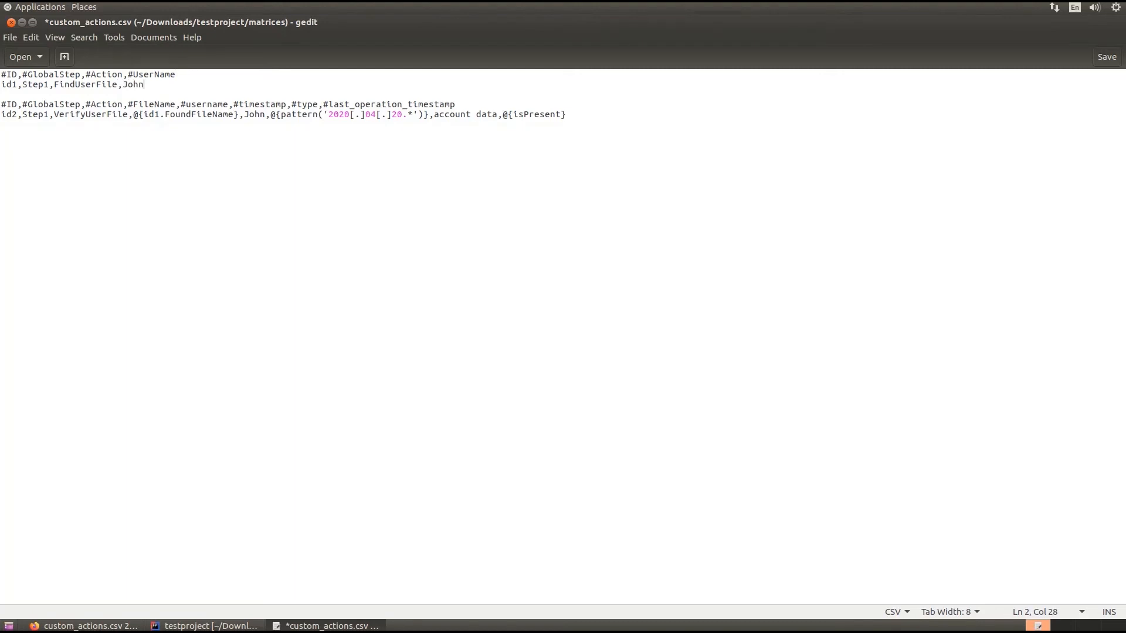
{"action": "key", "text": "alt+f"}
{"action": "key", "text": "Down"}
{"action": "key", "text": "Down"}
{"action": "key", "text": "Down"}
{"action": "key", "text": "Return"}
Switch back to ClearTH in Firefox and remove the previously uploaded custom_actions.csv matrix
{"action": "key", "text": "alt+Tab"}
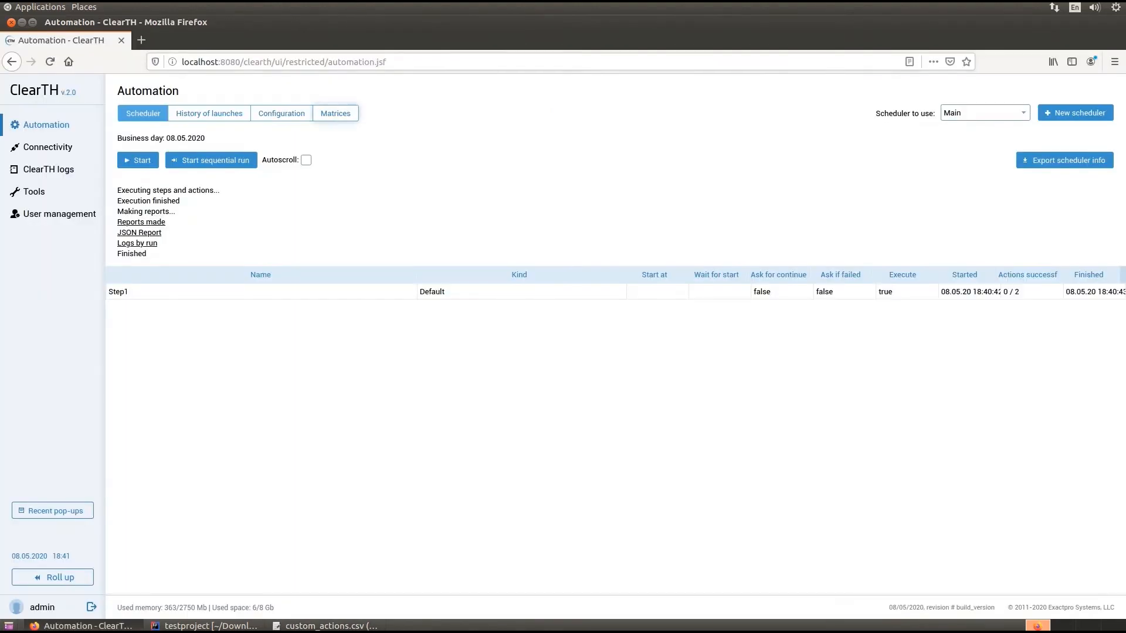
{"action": "left_click", "coordinate": [335, 113]}
{"action": "left_click", "coordinate": [1033, 141]}
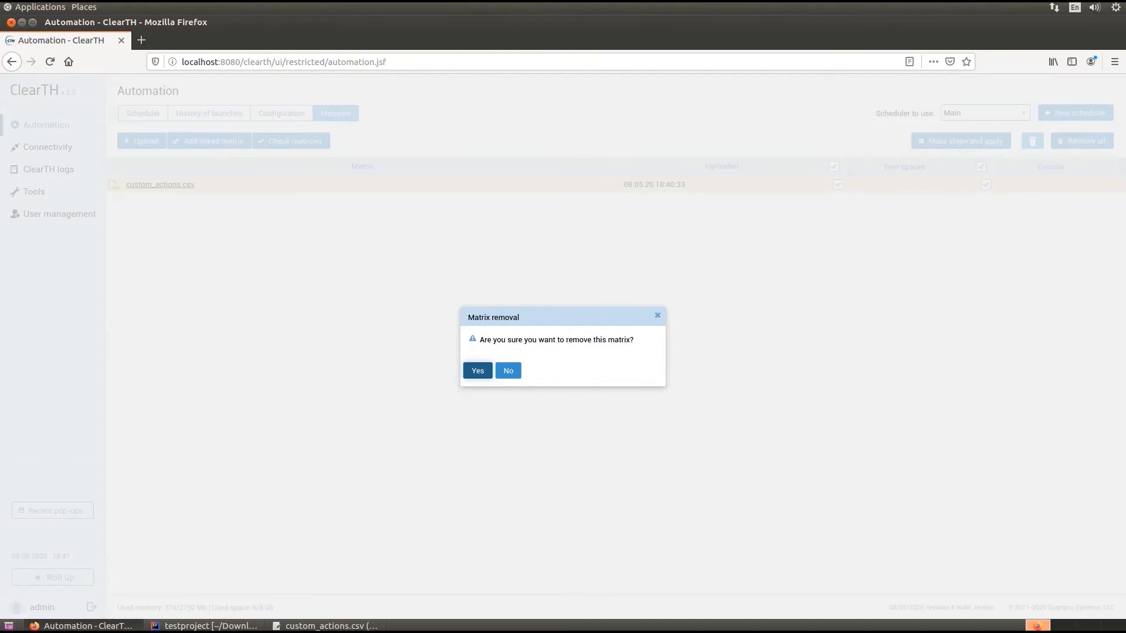
{"action": "left_click", "coordinate": [477, 370]}
Upload the edited custom_actions.csv matrix and start the Main scheduler
{"action": "left_click", "coordinate": [142, 140]}
{"action": "left_click", "coordinate": [423, 348]}
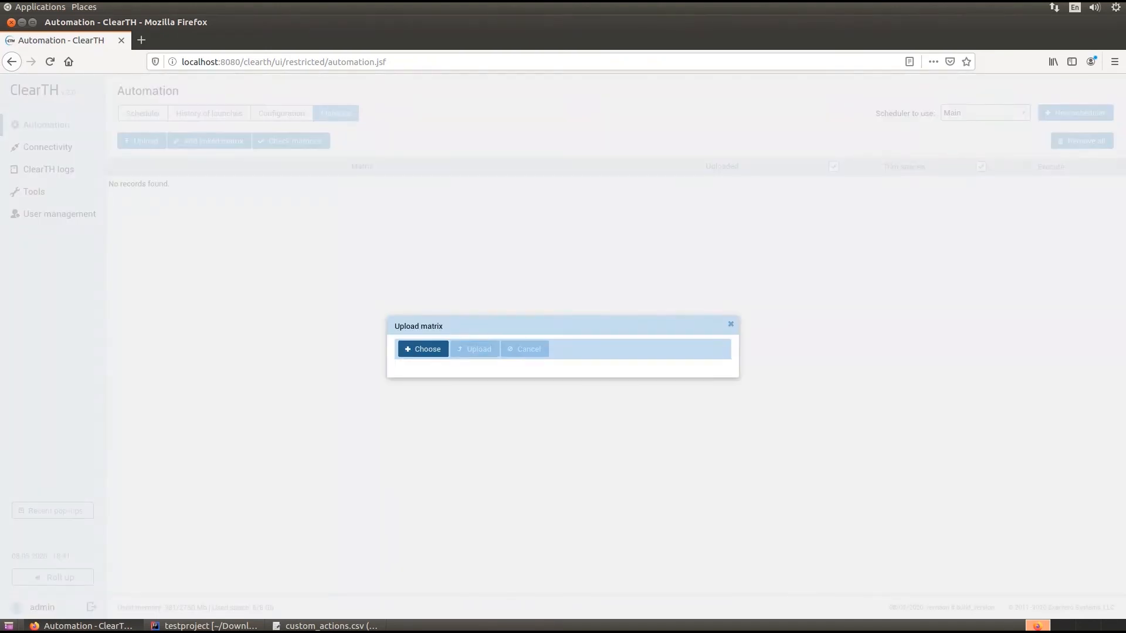
{"action": "key", "text": "Return"}
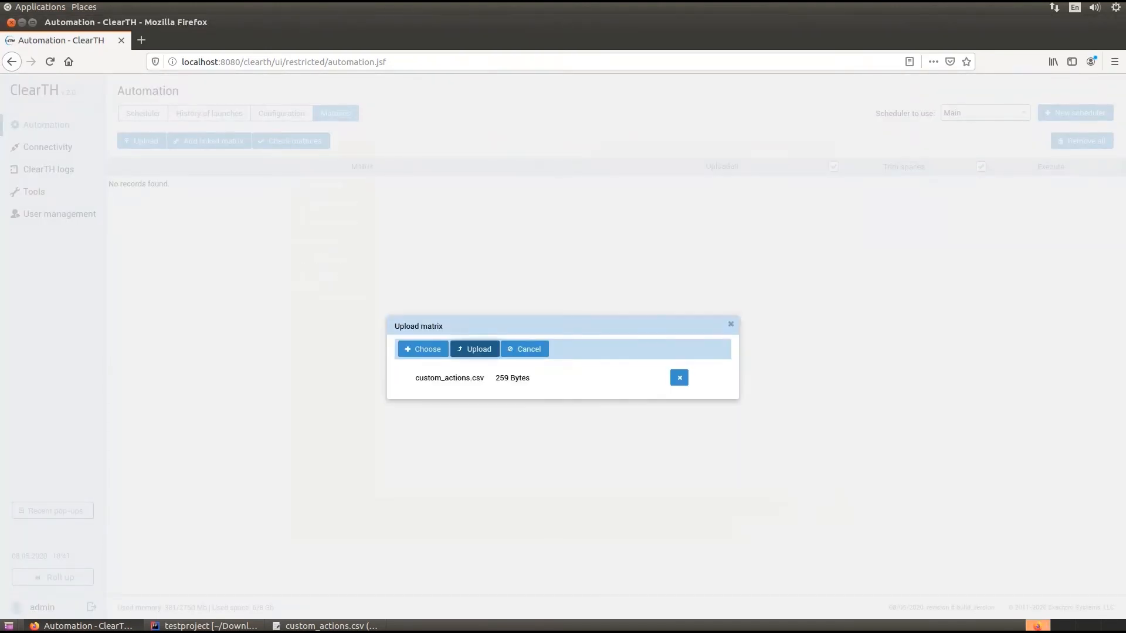
{"action": "left_click", "coordinate": [474, 348]}
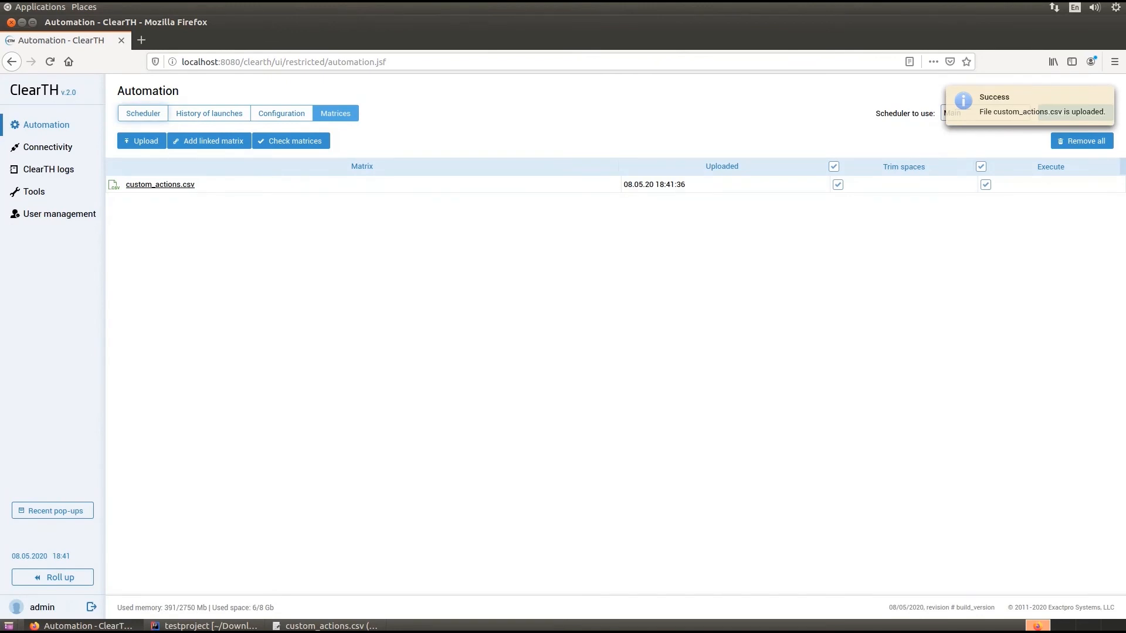
{"action": "left_click", "coordinate": [143, 114]}
{"action": "left_click", "coordinate": [137, 160]}
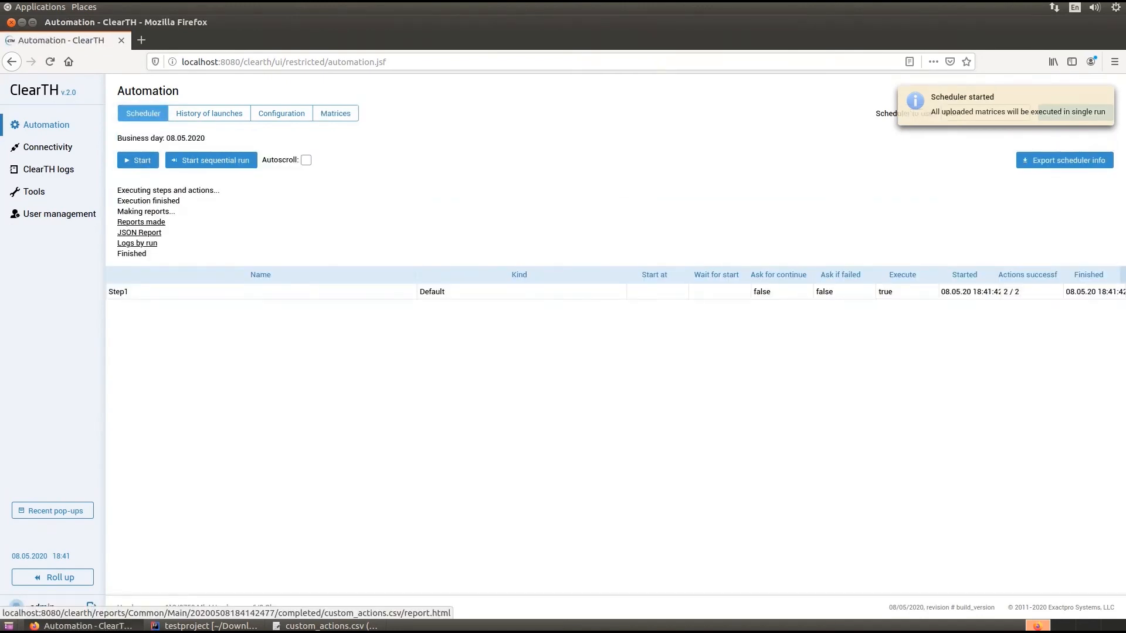
Open the run's report and examine the parameters and comparison table of the FindUserFile and VerifyUserFile actions in Step1
{"action": "left_click", "coordinate": [141, 222]}
{"action": "left_click", "coordinate": [90, 230]}
{"action": "left_click", "coordinate": [110, 260]}
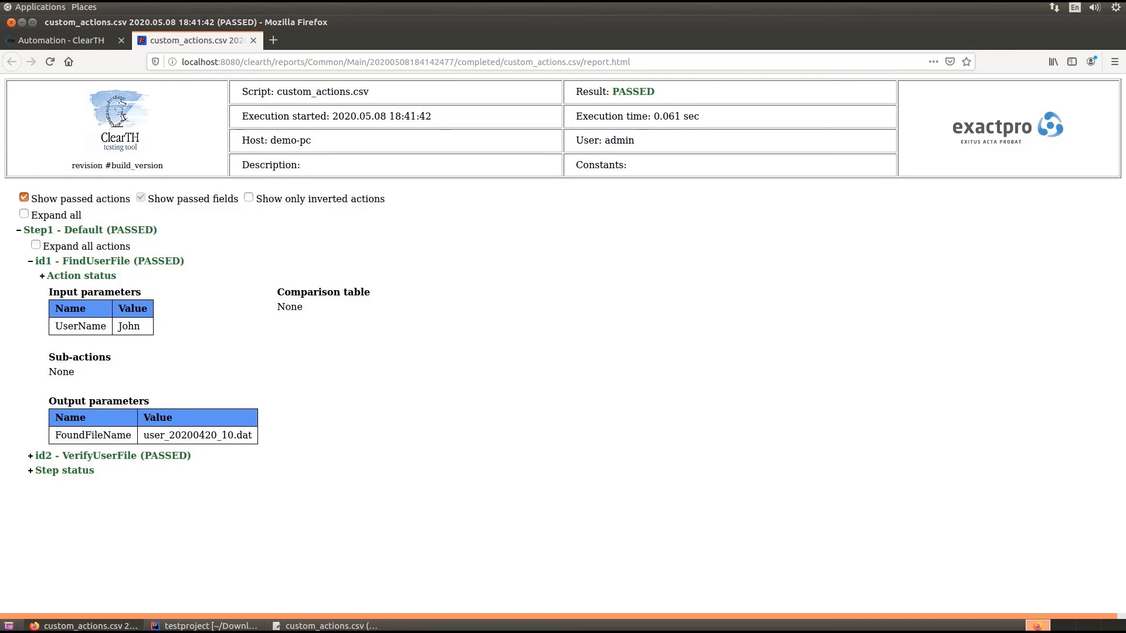
{"action": "left_click", "coordinate": [113, 456]}
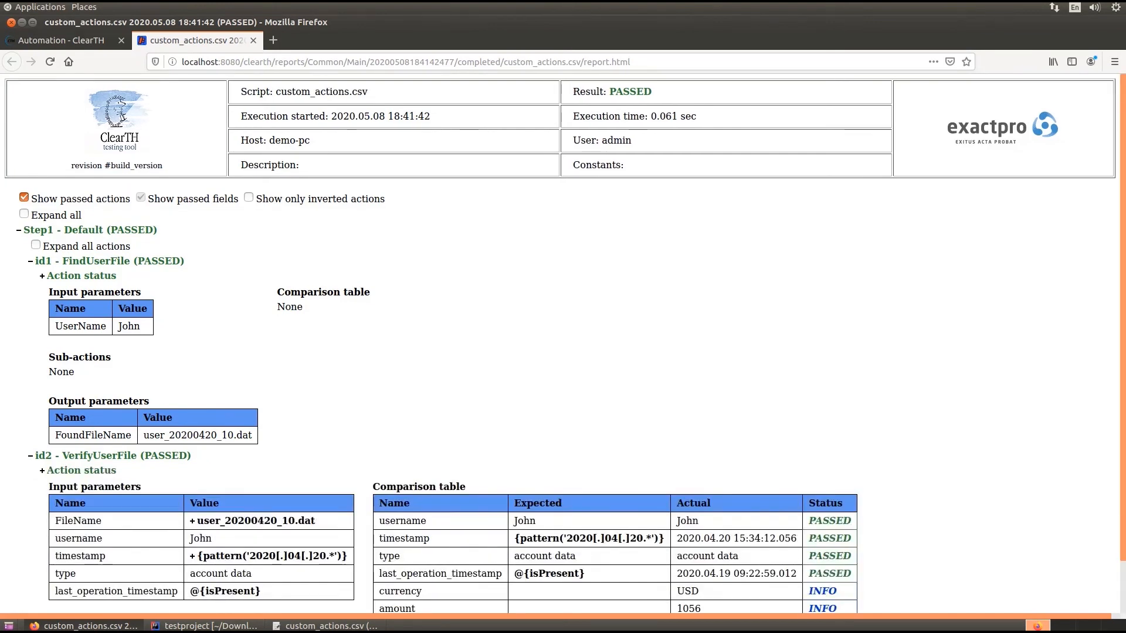
{"action": "scroll", "coordinate": [563, 346], "scroll_direction": "down", "scroll_amount": 1}
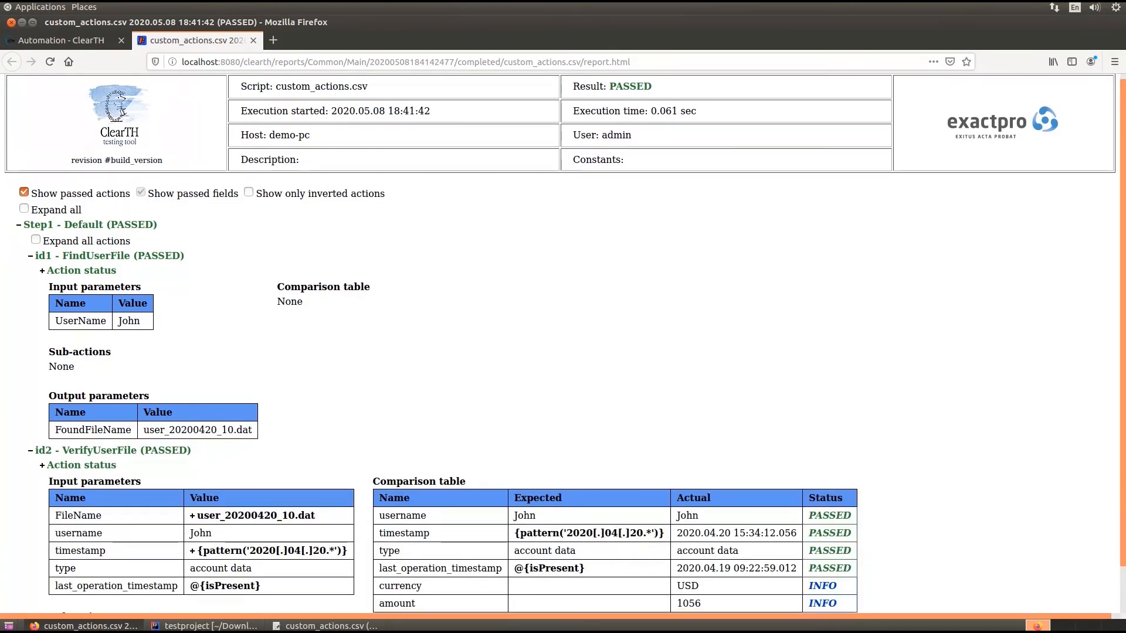
{"action": "scroll", "coordinate": [563, 343], "scroll_direction": "down", "scroll_amount": 2}
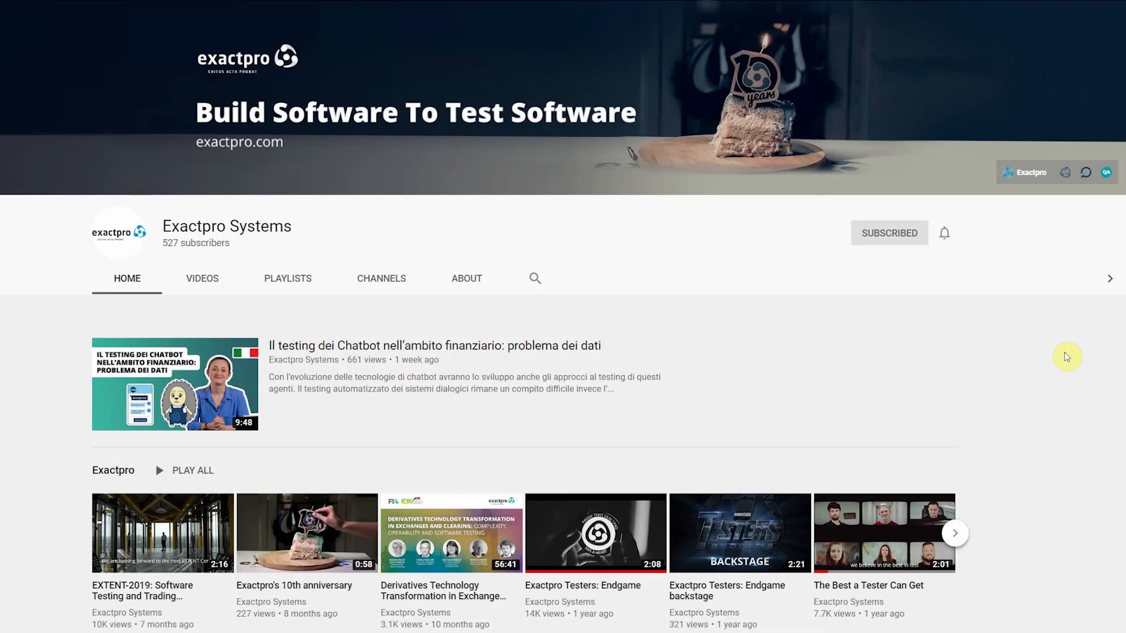
Open the full Exactpro Open Source Test Tools playlist on the Exactpro Systems YouTube channel and the clearth repository on Exactpro's GitHub page
{"action": "left_click", "coordinate": [280, 283]}
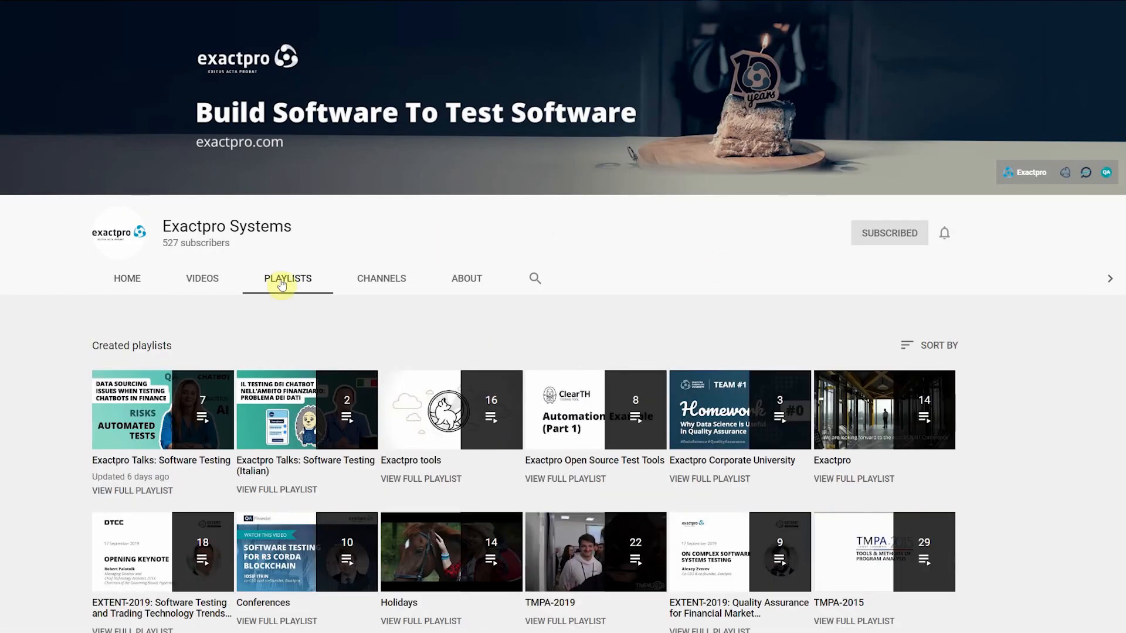
{"action": "left_click", "coordinate": [592, 479]}
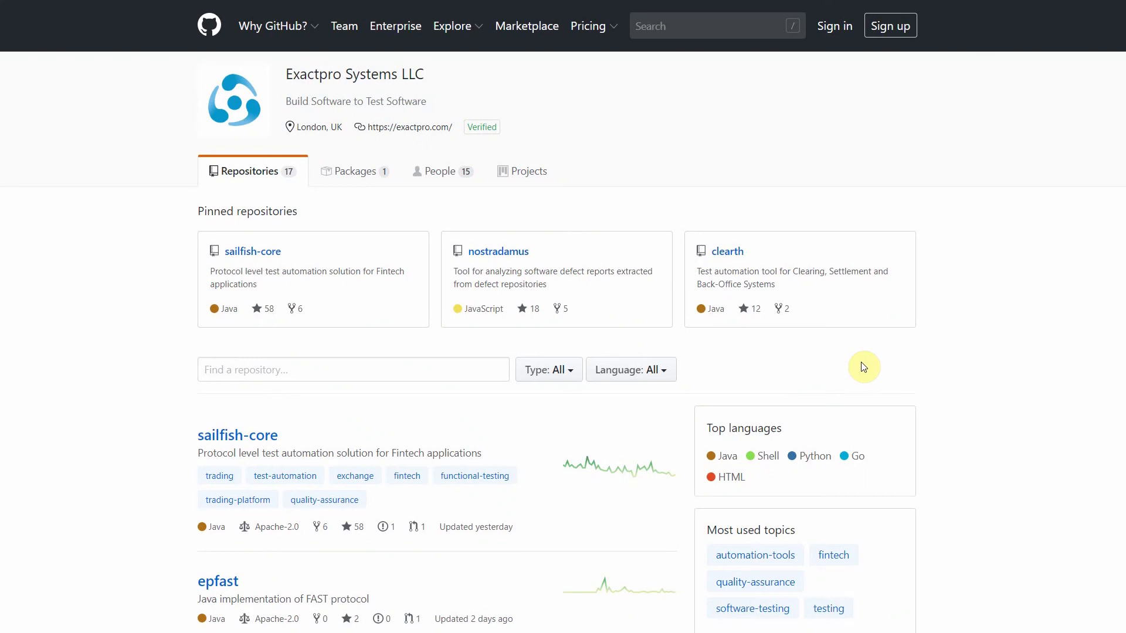
{"action": "left_click", "coordinate": [730, 259]}
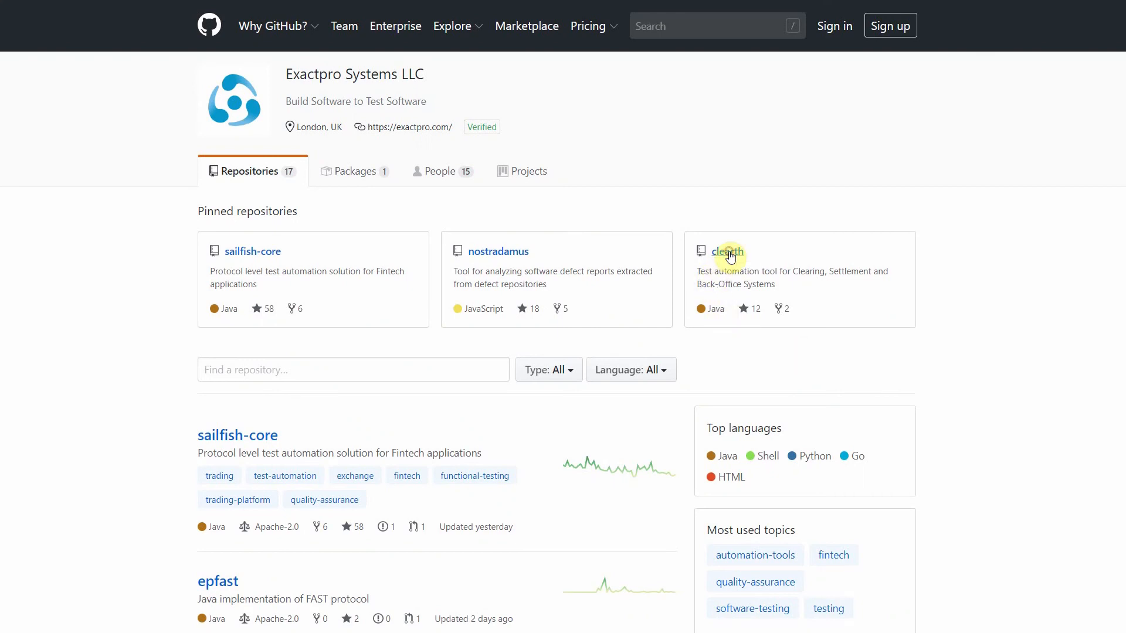